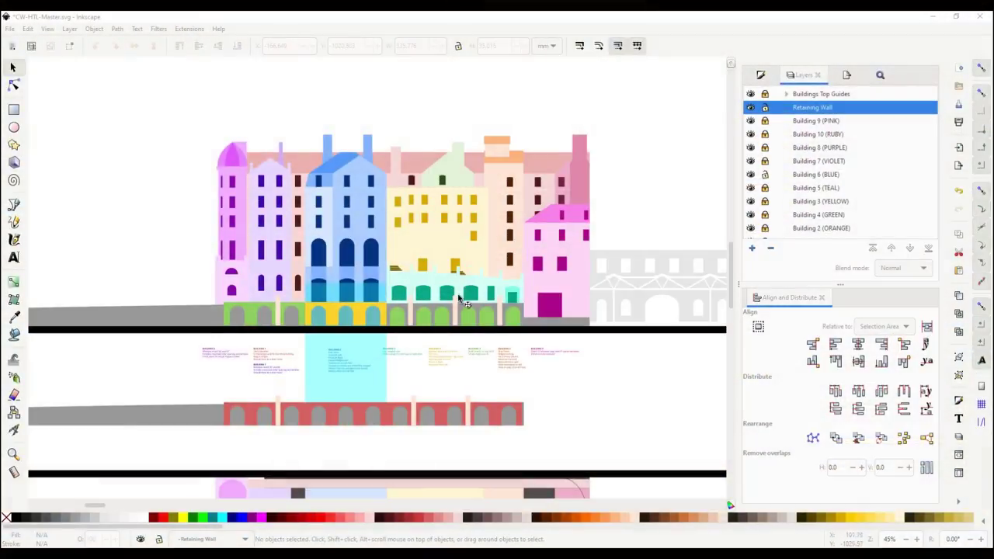
Measure the length of the grey retaining wall section below the turquoise building.
{"action": "scroll", "coordinate": [438, 295], "scroll_direction": "up", "scroll_amount": 2}
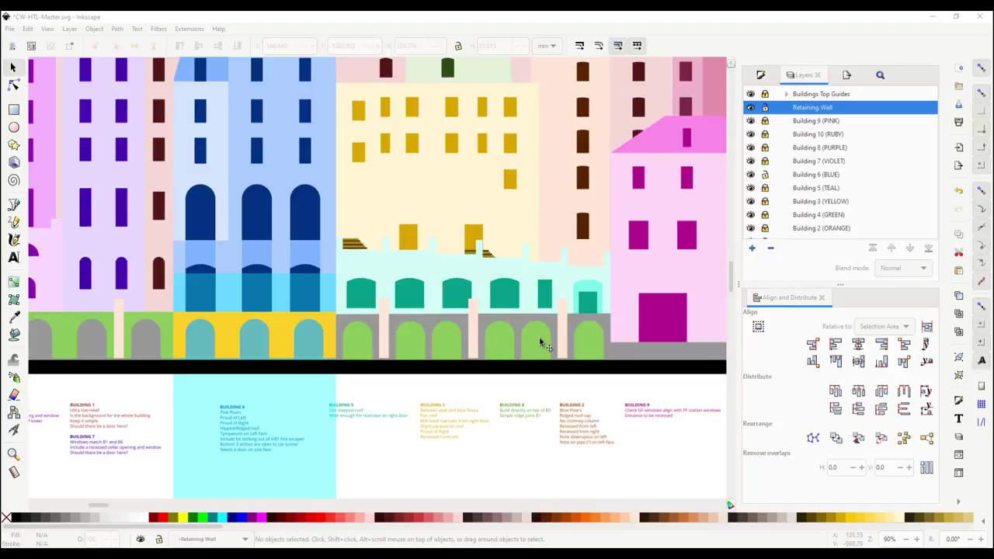
{"action": "scroll", "coordinate": [590, 345], "scroll_direction": "up", "scroll_amount": 1}
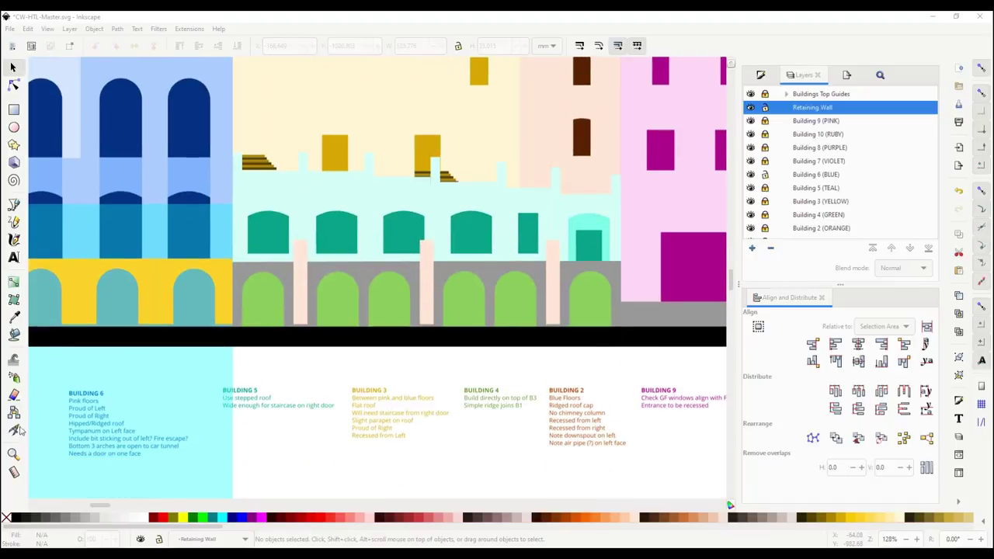
{"action": "left_click", "coordinate": [13, 472]}
{"action": "left_click_drag", "start_coordinate": [231, 263], "coordinate": [622, 273]}
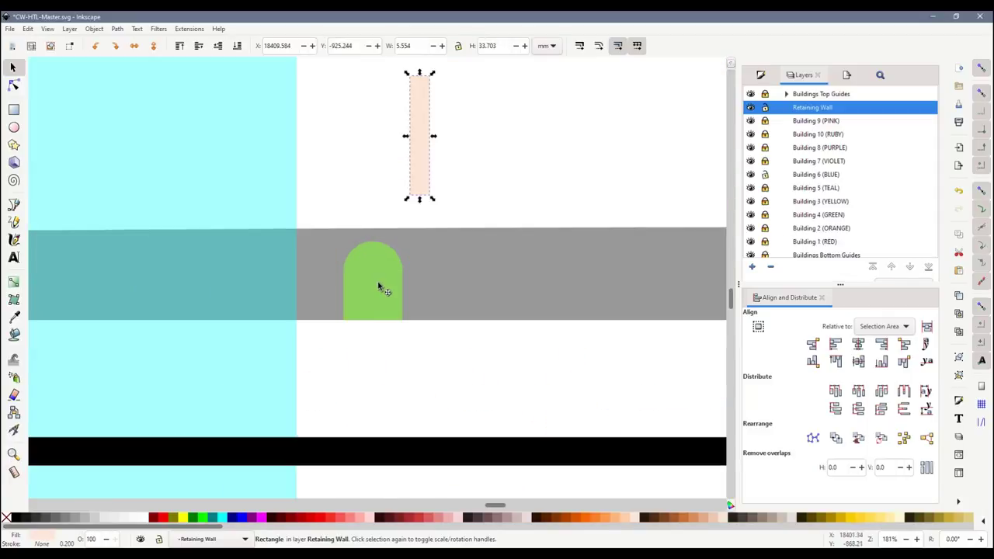
Duplicate the green arch and space the copies along the grey wall to make a row of five arches.
{"action": "left_click", "coordinate": [377, 286]}
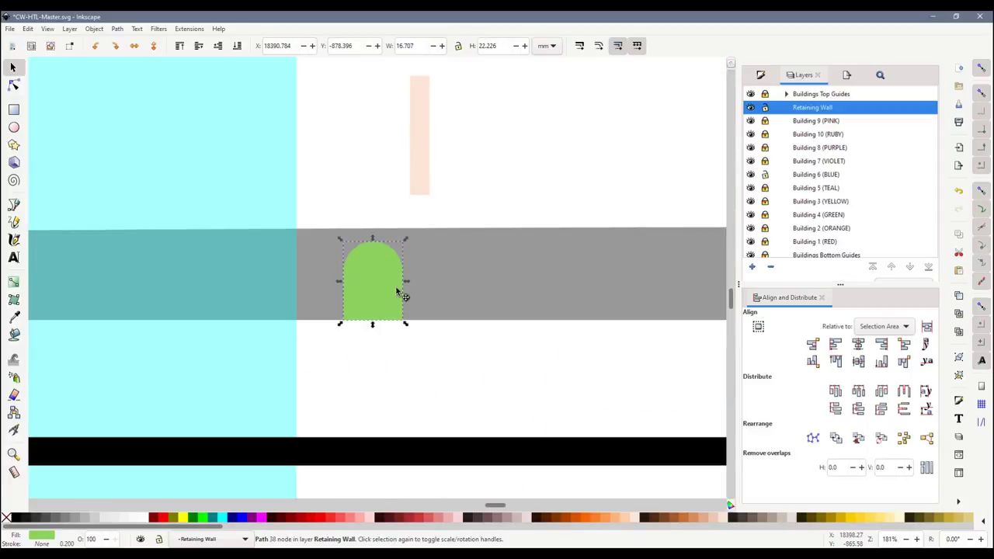
{"action": "key", "text": "ctrl+d"}
{"action": "mouse_move", "coordinate": [399, 288]}
{"action": "left_mouse_down"}
{"action": "mouse_move", "coordinate": [534, 288]}
{"action": "mouse_move", "coordinate": [524, 291]}
{"action": "left_mouse_up"}
{"action": "key", "text": "ctrl+d"}
{"action": "key", "text": "ctrl+v"}
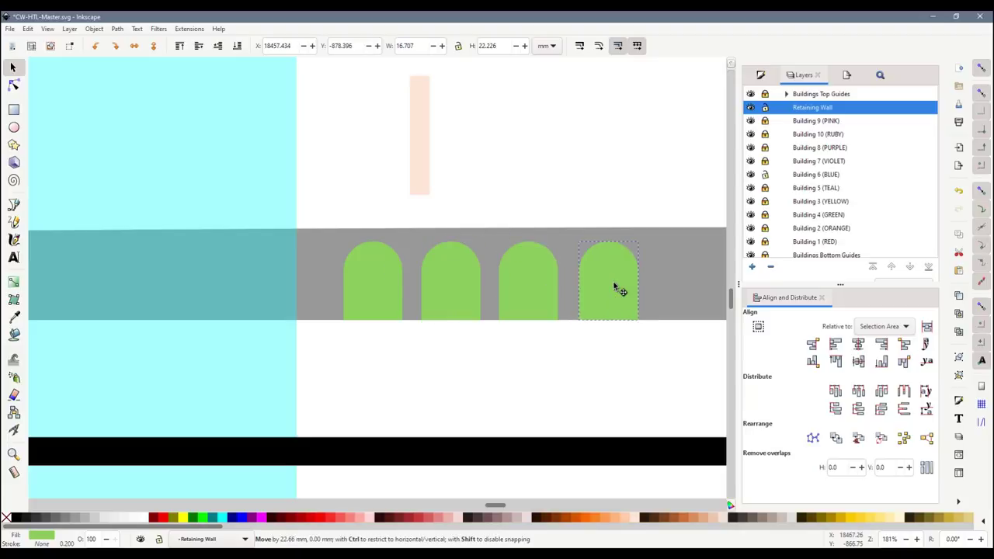
{"action": "key", "text": "ctrl+v"}
Place the pink pillar and two copies upright across the wall between the arches, and add a sixth arch at the far end.
{"action": "scroll", "coordinate": [468, 373], "scroll_direction": "down", "scroll_amount": 2}
{"action": "left_click", "coordinate": [420, 132]}
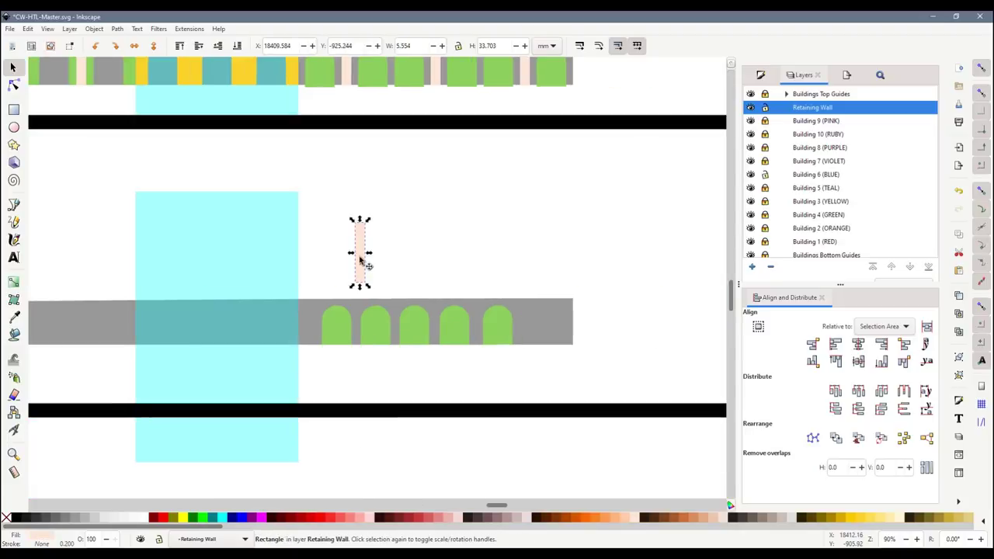
{"action": "left_click_drag", "start_coordinate": [359, 263], "coordinate": [355, 328]}
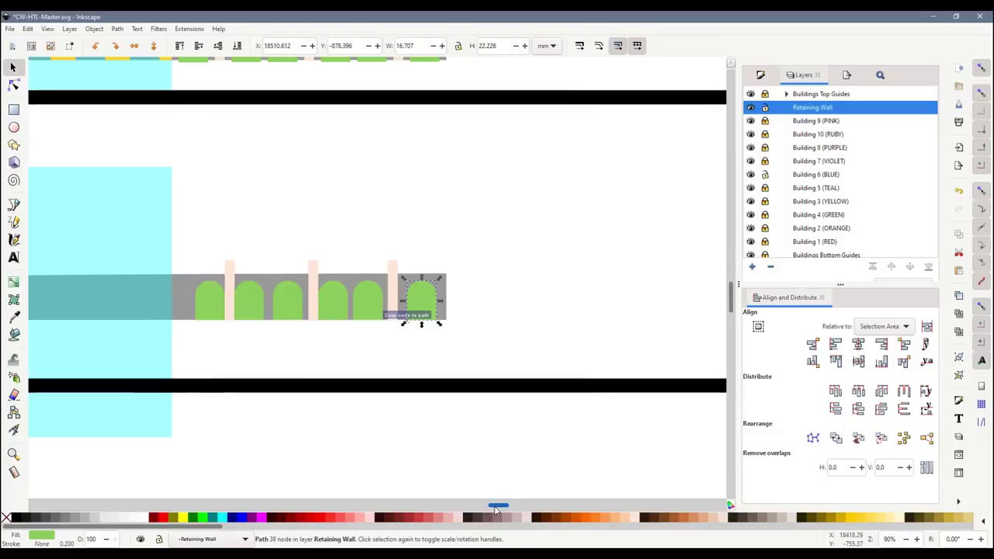
{"action": "left_click", "coordinate": [349, 340]}
Draw dark red spacer rectangles against both ends of the wall section, about 9 by 46 mm and 15 by 34 mm.
{"action": "scroll", "coordinate": [347, 342], "scroll_direction": "up", "scroll_amount": 2}
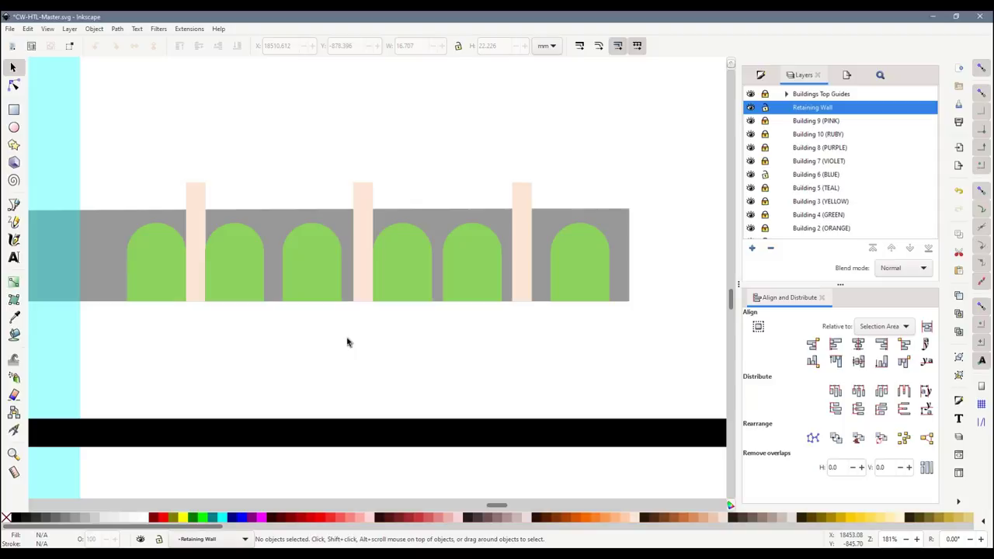
{"action": "left_click", "coordinate": [195, 256]}
{"action": "left_click", "coordinate": [13, 109]}
{"action": "left_click_drag", "start_coordinate": [45, 159], "coordinate": [79, 318]}
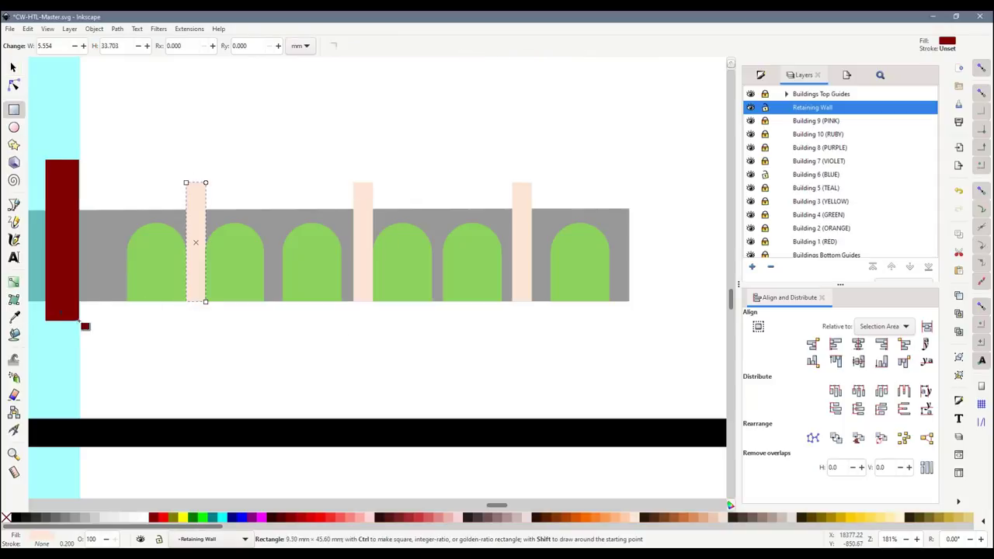
{"action": "key", "text": "s"}
{"action": "left_click", "coordinate": [13, 109]}
{"action": "left_click_drag", "start_coordinate": [628, 207], "coordinate": [683, 330]}
{"action": "left_click", "coordinate": [12, 67]}
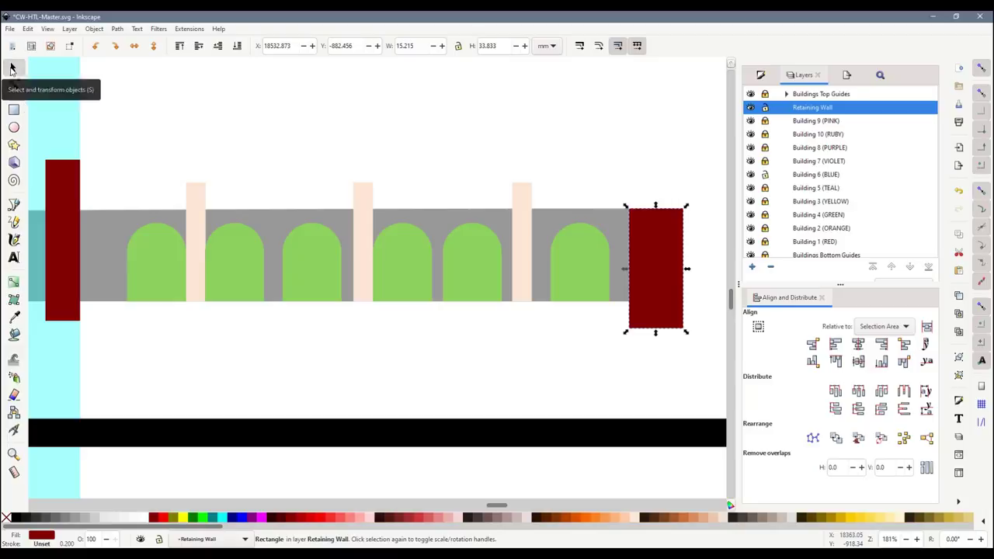
Distribute the six arches, three pillars and two end spacers with equal horizontal gaps.
{"action": "left_click_drag", "start_coordinate": [695, 122], "coordinate": [34, 365]}
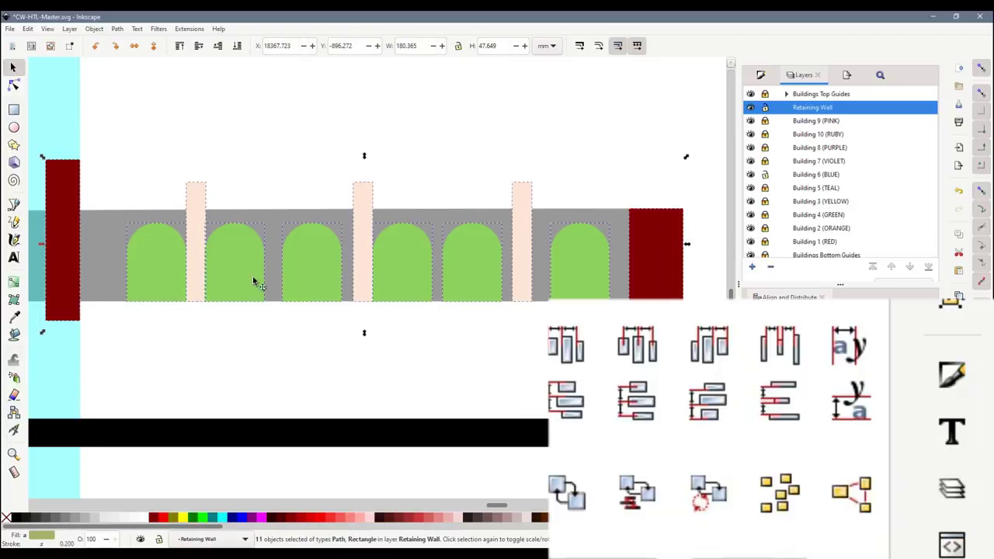
{"action": "left_click", "coordinate": [775, 351]}
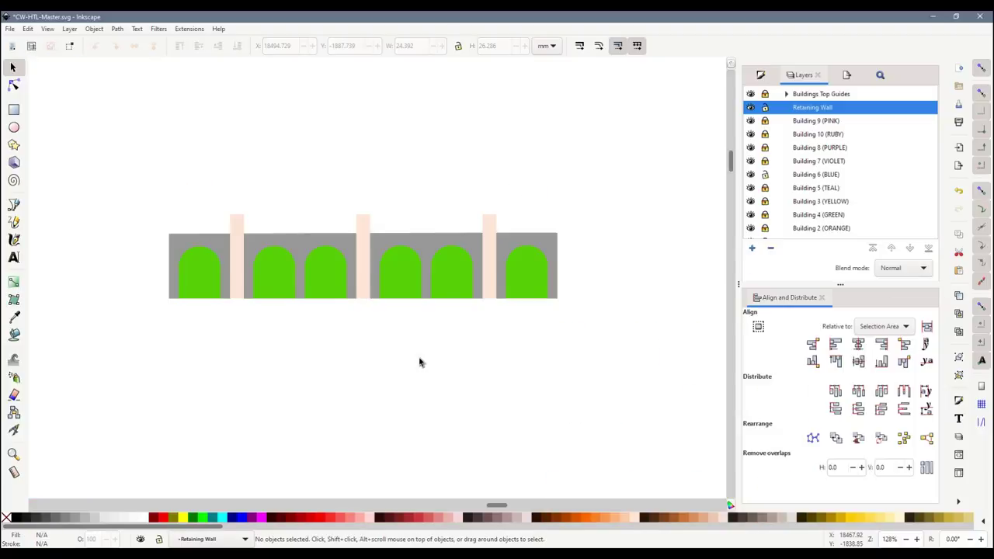
Pull the layered wall pieces apart, separating the grey arch fronts, green backing panels and pink pillars.
{"action": "scroll", "coordinate": [419, 360], "scroll_direction": "up", "scroll_amount": 2}
{"action": "scroll", "coordinate": [425, 363], "scroll_direction": "down", "scroll_amount": 2}
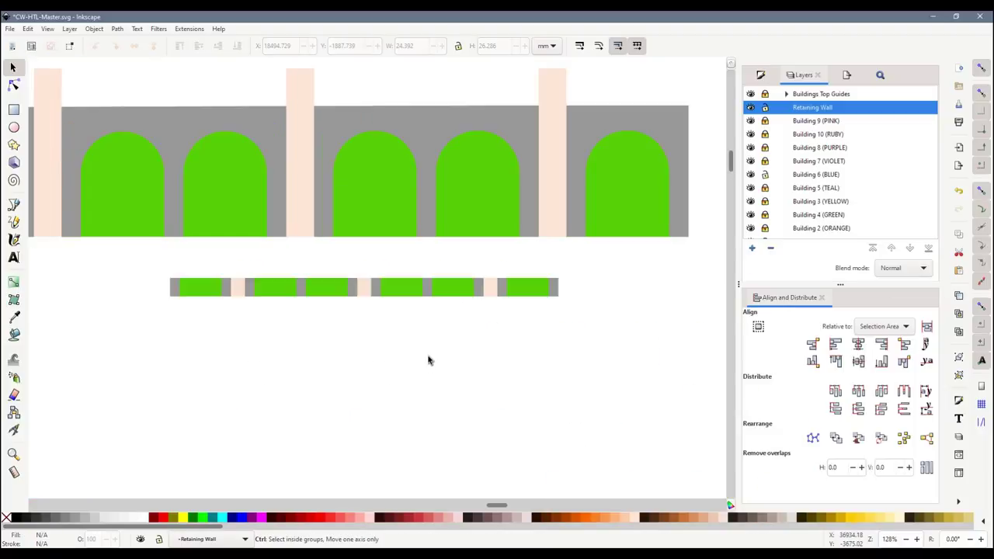
{"action": "left_click_drag", "start_coordinate": [224, 246], "coordinate": [155, 167]}
{"action": "left_click_drag", "start_coordinate": [202, 272], "coordinate": [113, 312]}
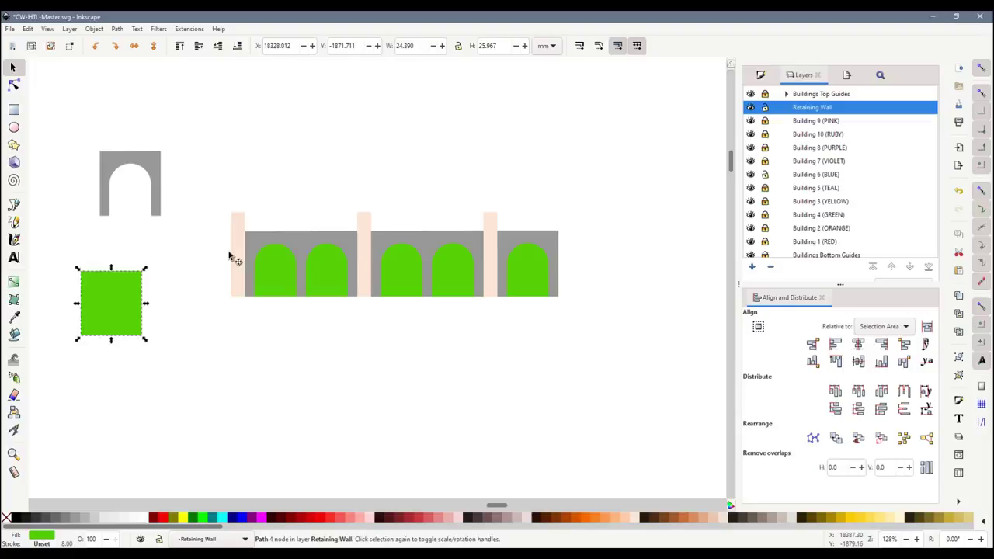
{"action": "left_click_drag", "start_coordinate": [237, 255], "coordinate": [208, 196]}
{"action": "left_click_drag", "start_coordinate": [303, 241], "coordinate": [267, 326]}
{"action": "left_click_drag", "start_coordinate": [364, 233], "coordinate": [351, 308]}
{"action": "left_click_drag", "start_coordinate": [422, 288], "coordinate": [449, 379]}
{"action": "left_click_drag", "start_coordinate": [427, 241], "coordinate": [444, 123]}
{"action": "left_click_drag", "start_coordinate": [549, 237], "coordinate": [611, 204]}
{"action": "left_click_drag", "start_coordinate": [528, 280], "coordinate": [584, 350]}
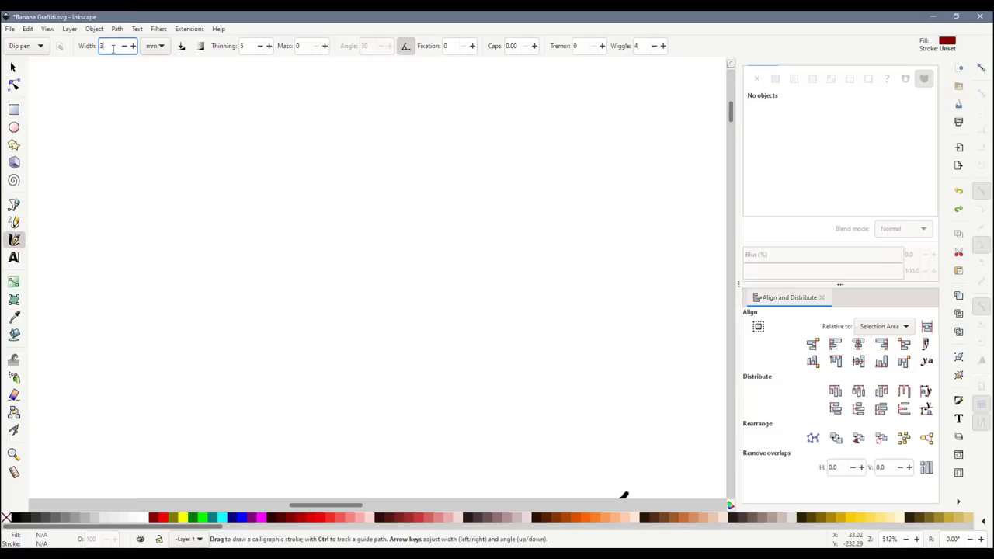
Try the calligraphy pen at 3 mm width with four long dark red strokes on the blank canvas.
{"action": "mouse_move", "coordinate": [144, 198]}
{"action": "left_mouse_down"}
{"action": "mouse_move", "coordinate": [356, 189]}
{"action": "mouse_move", "coordinate": [559, 219]}
{"action": "left_mouse_up"}
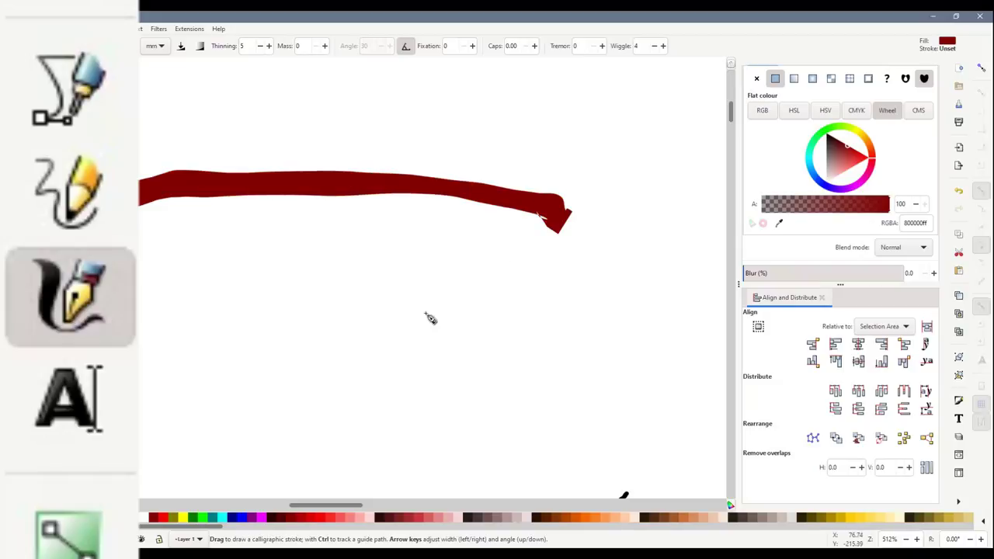
{"action": "left_click_drag", "start_coordinate": [141, 278], "coordinate": [705, 295]}
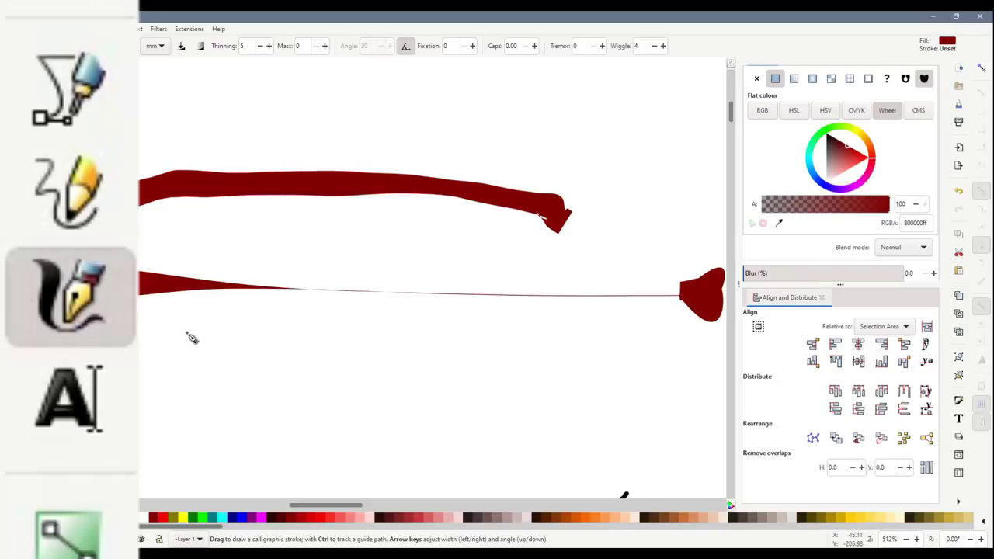
{"action": "left_click_drag", "start_coordinate": [150, 336], "coordinate": [420, 363]}
{"action": "left_click_drag", "start_coordinate": [148, 142], "coordinate": [575, 113]}
Undo the dark red test strokes.
{"action": "key", "text": "ctrl+z"}
{"action": "key", "text": "ctrl+z"}
{"action": "key", "text": "ctrl+z"}
{"action": "key", "text": "ctrl+z"}
{"action": "key", "text": "s"}
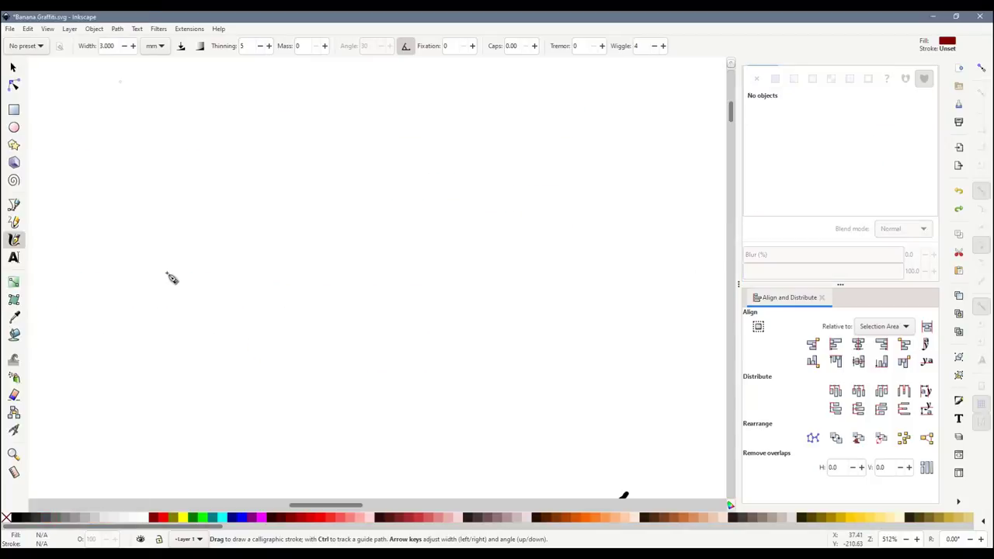
{"action": "key", "text": "ctrl+z"}
Draw red calligraphy strokes diagonally across the dark gradient shape, with their width tracing the background's darkness.
{"action": "left_click", "coordinate": [15, 241]}
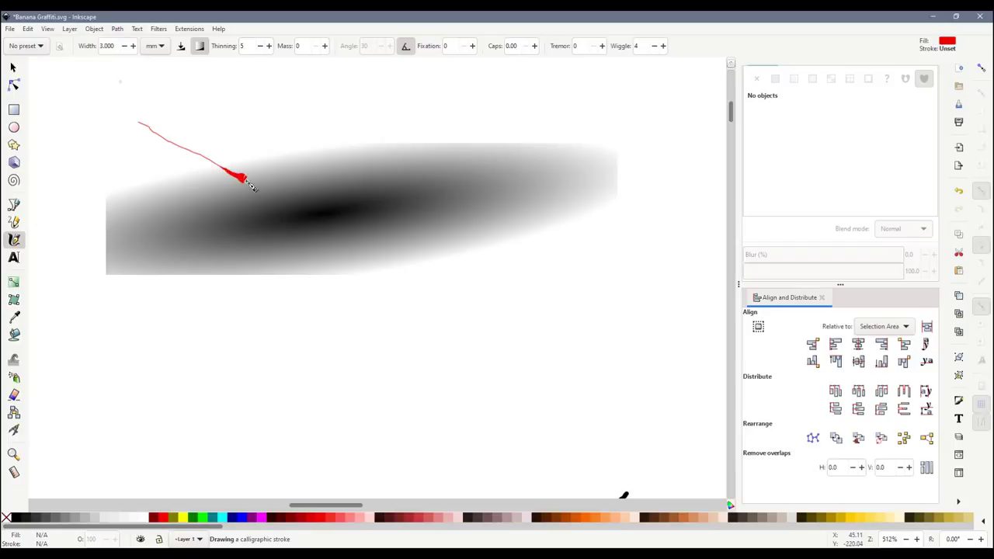
{"action": "left_click_drag", "start_coordinate": [249, 184], "coordinate": [351, 247]}
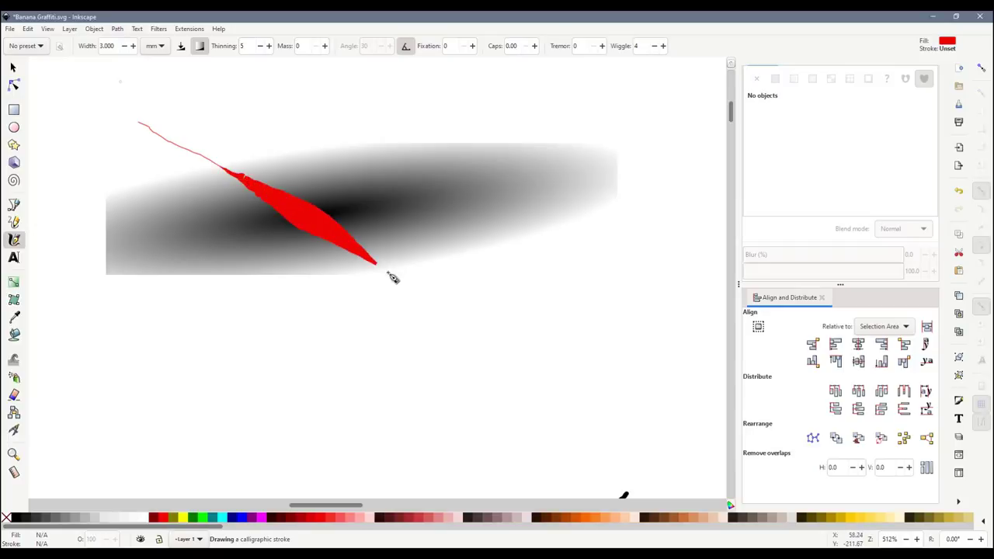
{"action": "left_click_drag", "start_coordinate": [499, 339], "coordinate": [501, 340]}
{"action": "left_click_drag", "start_coordinate": [158, 331], "coordinate": [181, 318]}
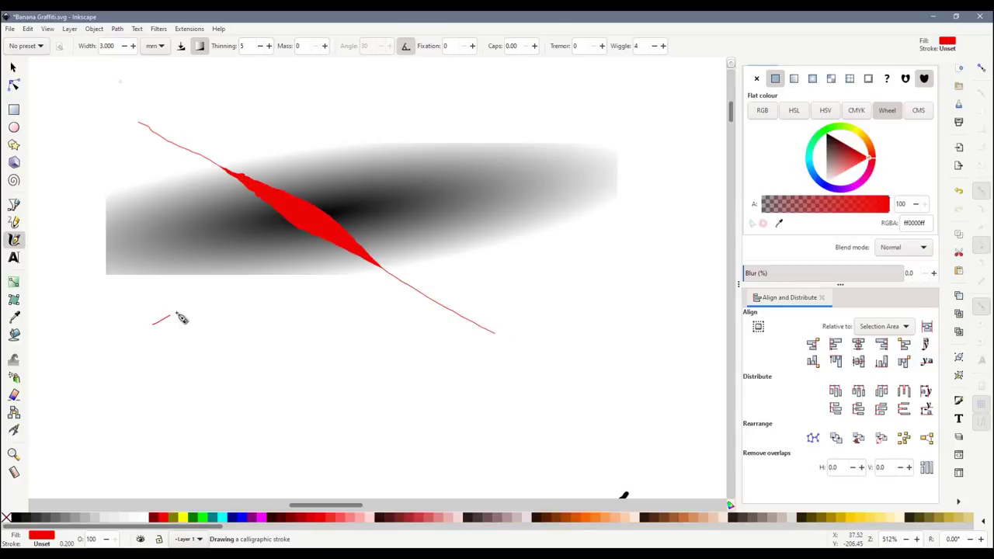
{"action": "left_click_drag", "start_coordinate": [256, 281], "coordinate": [422, 129]}
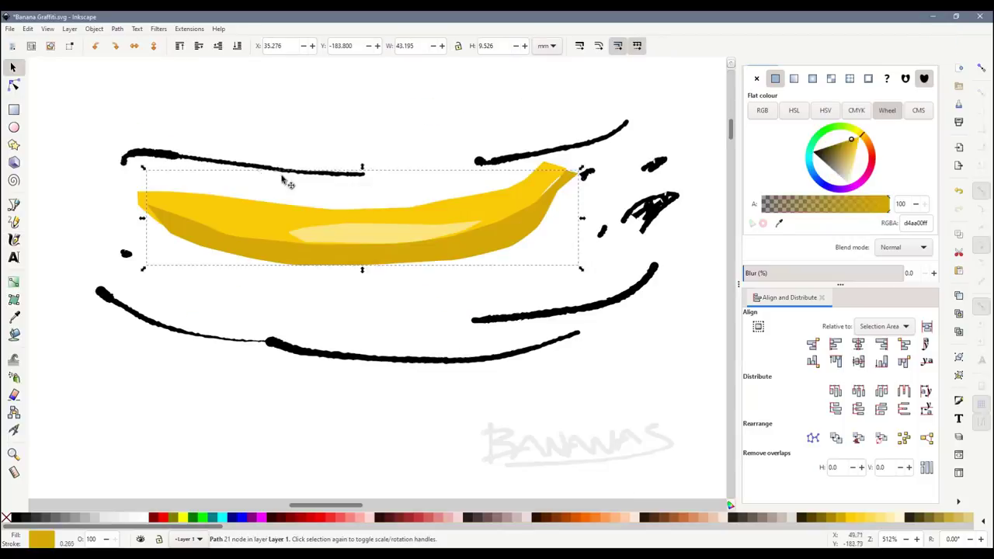
Move the loose black brush strokes onto the yellow banana to form its outline and dark stem.
{"action": "left_click_drag", "start_coordinate": [474, 169], "coordinate": [412, 216]}
{"action": "mouse_move", "coordinate": [575, 295]}
{"action": "left_mouse_down"}
{"action": "mouse_move", "coordinate": [344, 295]}
{"action": "mouse_move", "coordinate": [443, 249]}
{"action": "left_mouse_up"}
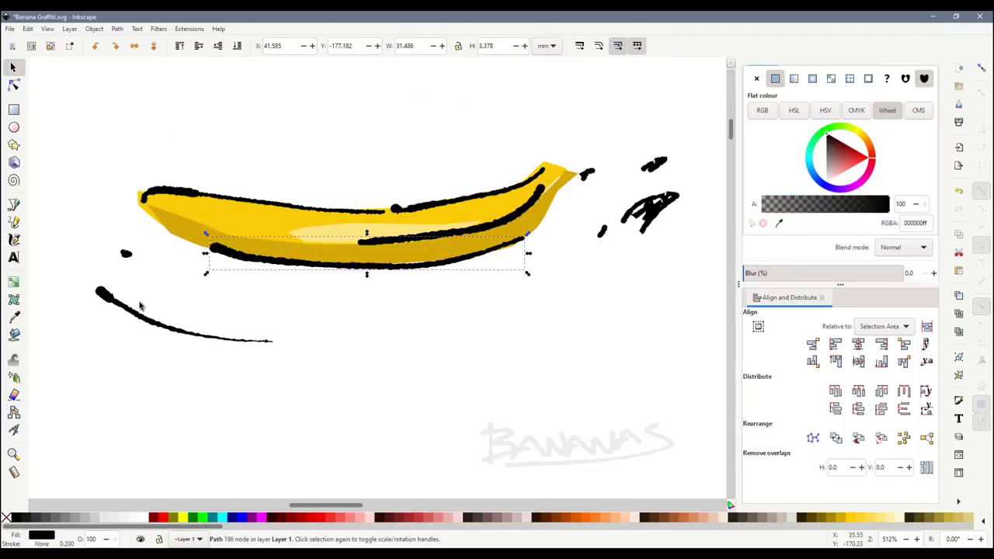
{"action": "mouse_move", "coordinate": [649, 211]}
{"action": "left_mouse_down"}
{"action": "mouse_move", "coordinate": [547, 172]}
{"action": "mouse_move", "coordinate": [553, 167]}
{"action": "left_mouse_up"}
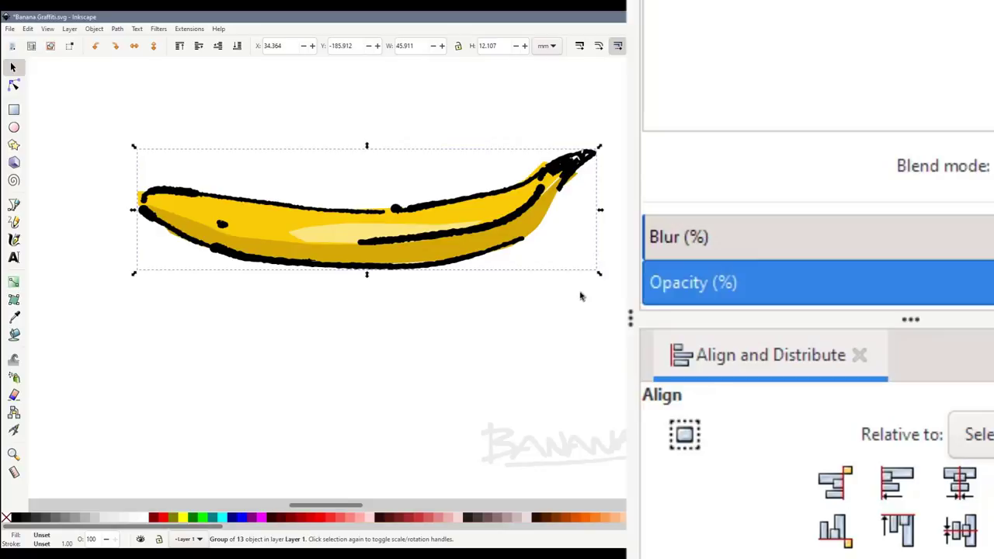
Blur the banana group to 10.6% and place it over the brick wall beside the existing graffiti.
{"action": "mouse_move", "coordinate": [661, 243]}
{"action": "left_mouse_down"}
{"action": "mouse_move", "coordinate": [816, 251]}
{"action": "mouse_move", "coordinate": [690, 271]}
{"action": "left_mouse_up"}
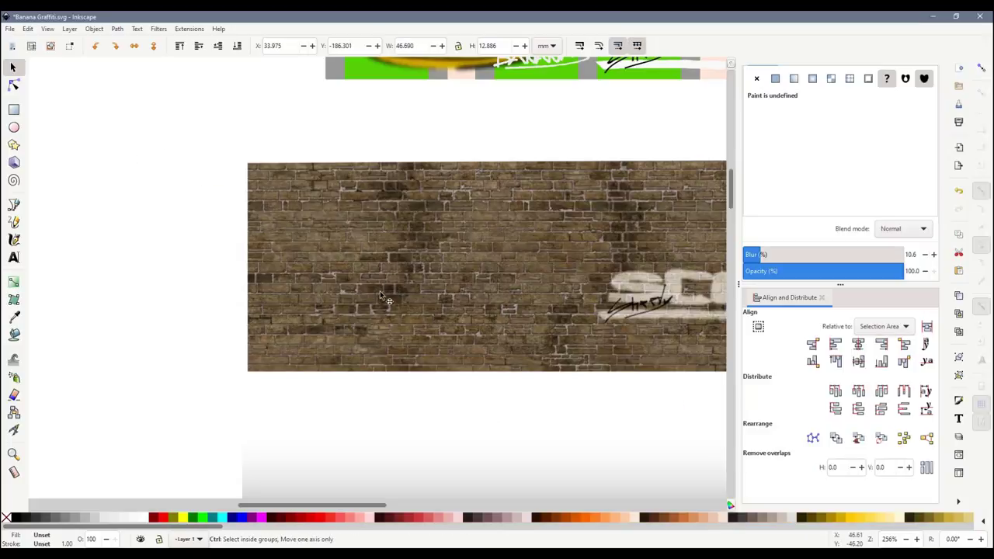
{"action": "scroll", "coordinate": [382, 314], "scroll_direction": "up", "scroll_amount": 1}
{"action": "left_click_drag", "start_coordinate": [369, 309], "coordinate": [421, 309]}
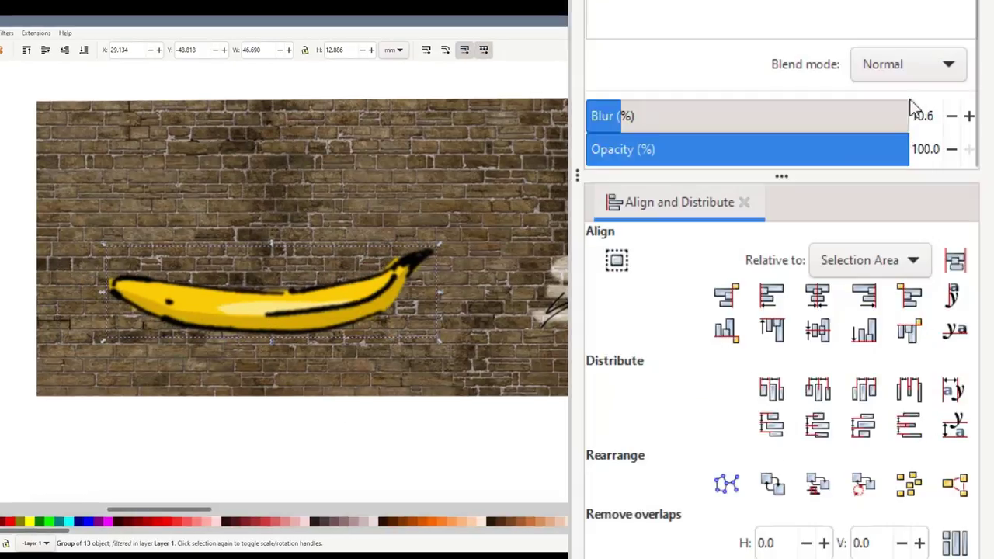
Set the banana group's blend mode to Overlay and its opacity to 92.9%.
{"action": "left_click", "coordinate": [900, 62]}
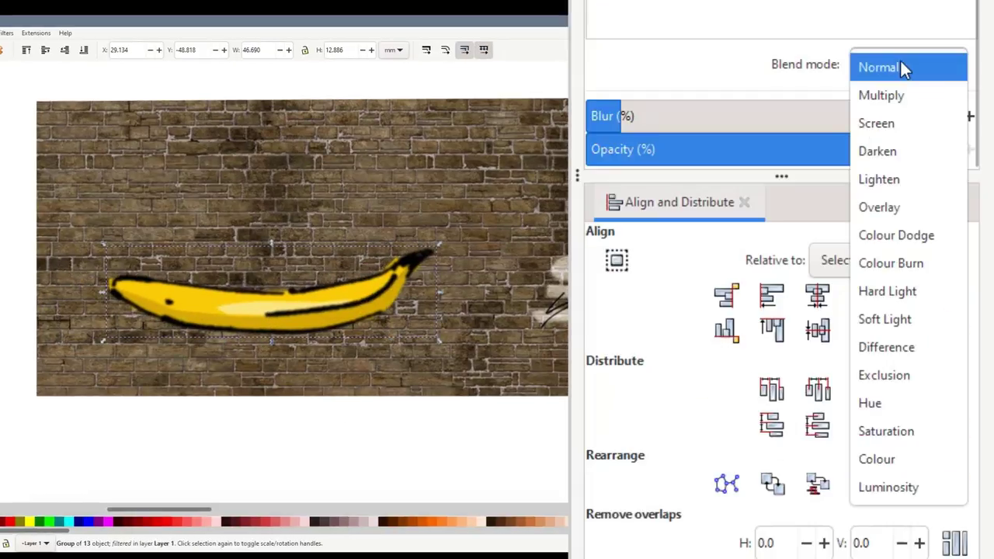
{"action": "left_click", "coordinate": [901, 218]}
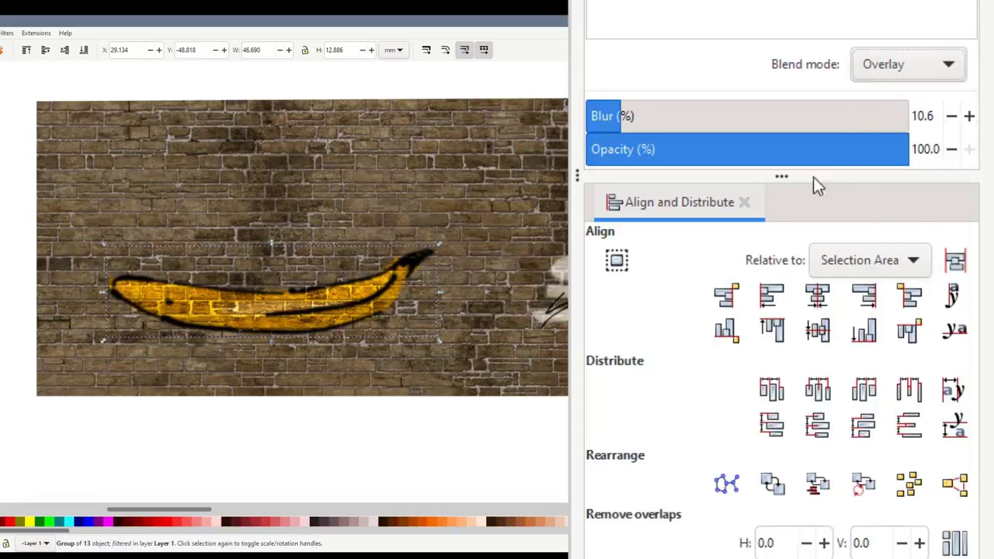
{"action": "left_click_drag", "start_coordinate": [892, 151], "coordinate": [890, 152]}
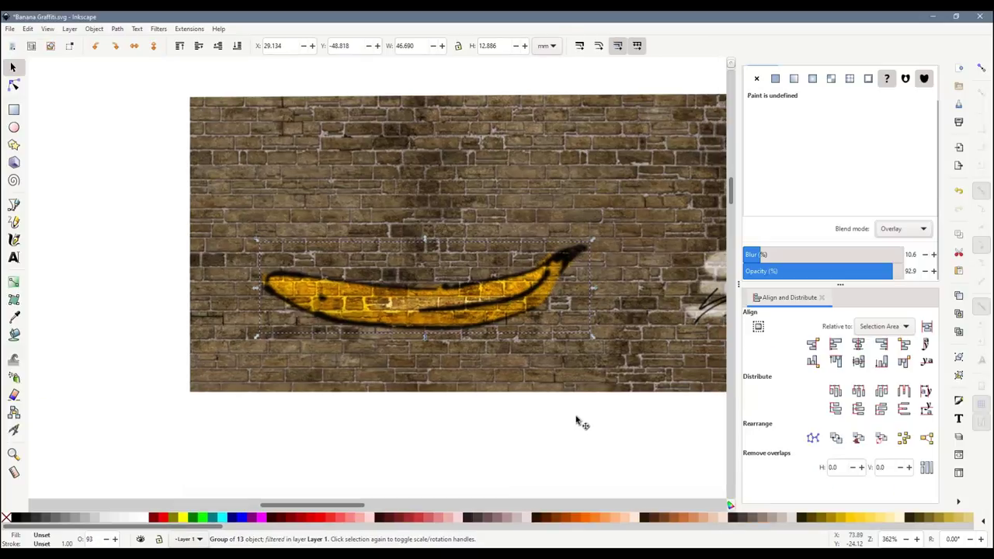
{"action": "left_click", "coordinate": [578, 422]}
Move the grey gradient shadow rectangle up over the brick wall.
{"action": "scroll", "coordinate": [595, 373], "scroll_direction": "down", "scroll_amount": 5}
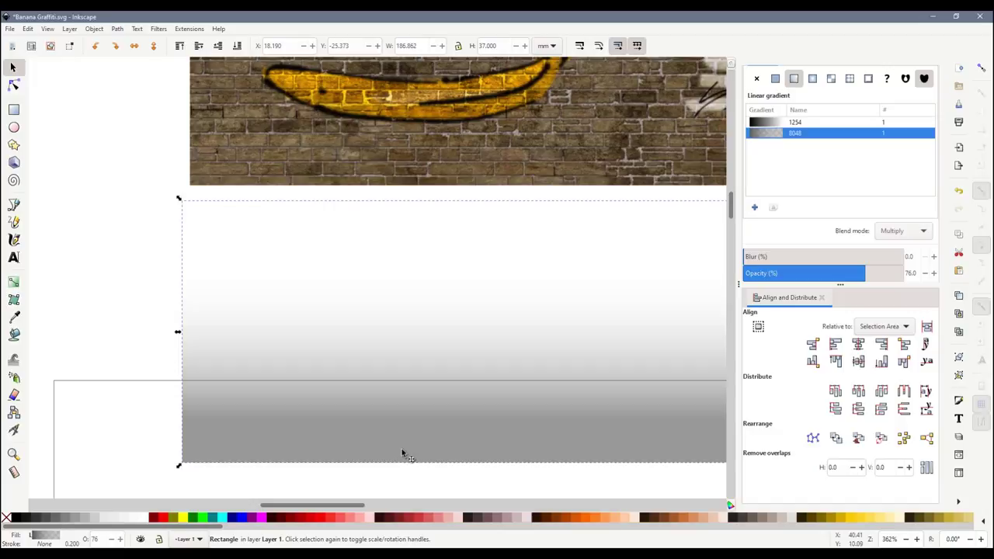
{"action": "left_click_drag", "start_coordinate": [409, 427], "coordinate": [419, 279]}
{"action": "scroll", "coordinate": [425, 392], "scroll_direction": "up", "scroll_amount": 4}
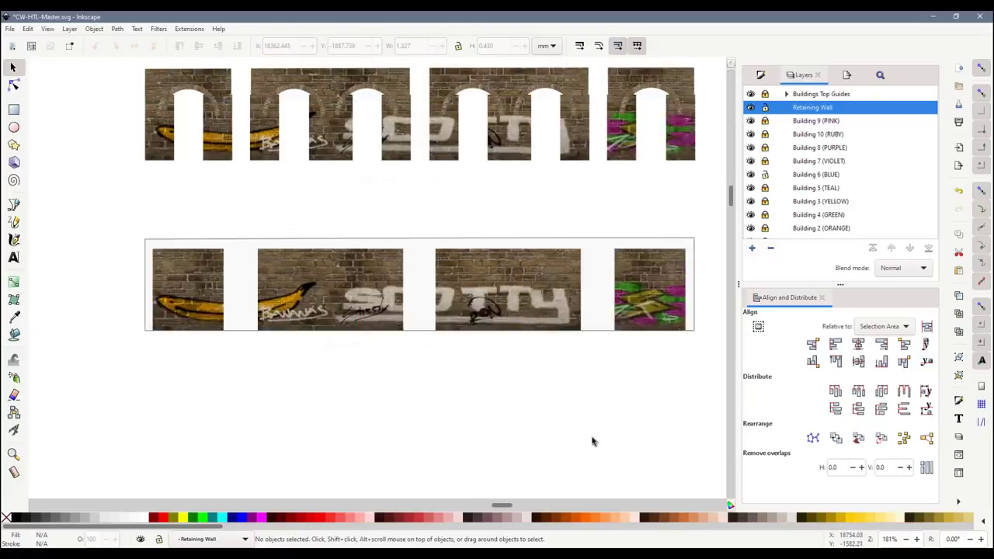
Widen the three cyan rectangles on the graffiti brick image symmetrically, well beyond the pillar outlines.
{"action": "scroll", "coordinate": [612, 454], "scroll_direction": "up", "scroll_amount": 3}
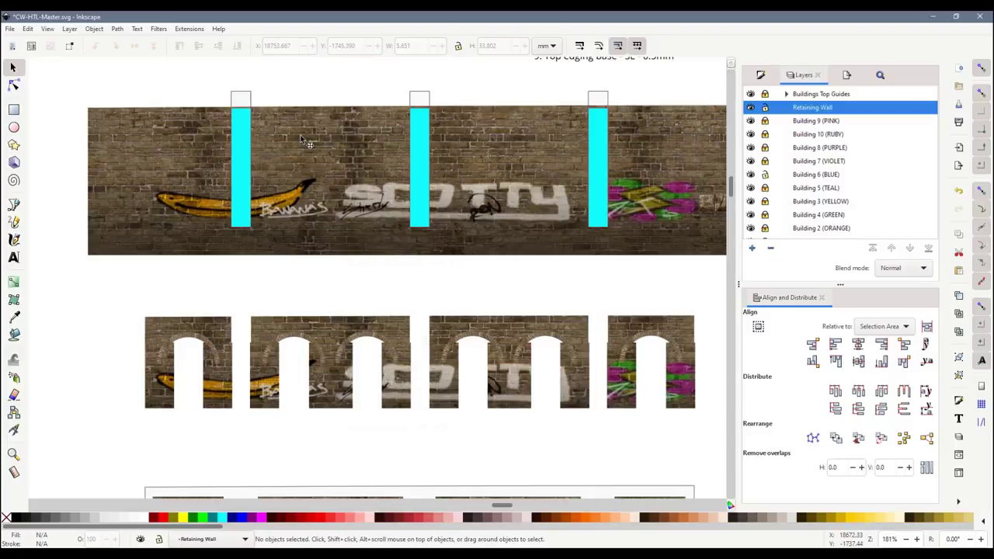
{"action": "left_click", "coordinate": [246, 163]}
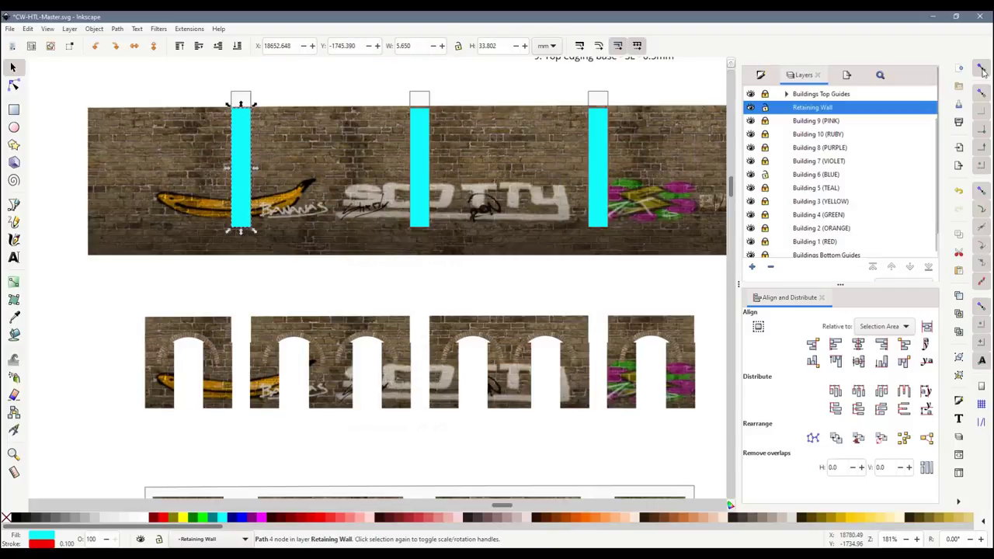
{"action": "left_click_drag", "start_coordinate": [252, 169], "coordinate": [282, 170]}
{"action": "left_click", "coordinate": [420, 167]}
{"action": "left_click_drag", "start_coordinate": [434, 166], "coordinate": [466, 167]}
{"action": "left_click", "coordinate": [594, 171]}
{"action": "left_click_drag", "start_coordinate": [612, 167], "coordinate": [647, 167]}
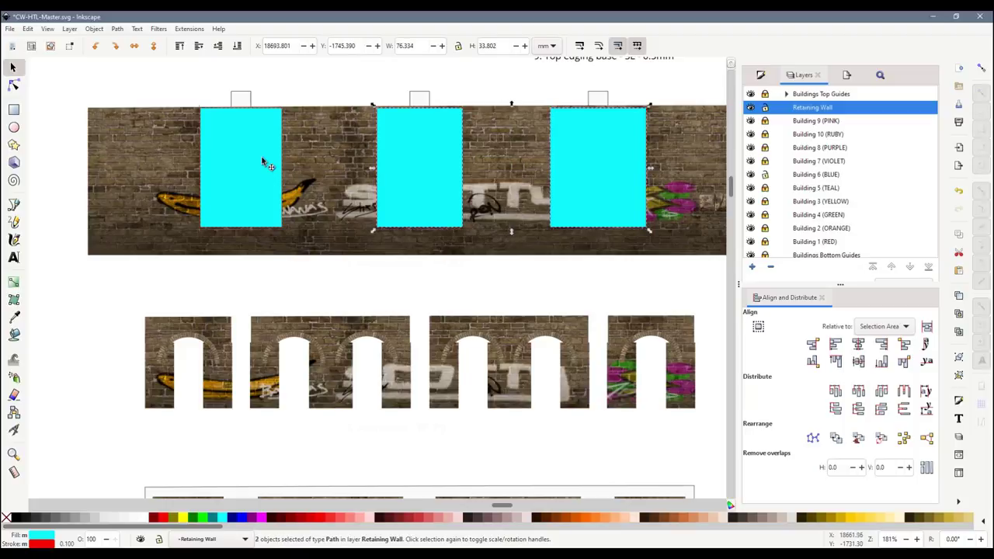
Combine the three cyan rectangles into one path and use it to clip the brick graffiti image.
{"action": "key", "text": "ctrl+a"}
{"action": "key", "text": "ctrl+k"}
{"action": "left_click", "coordinate": [308, 163], "text": "shift"}
{"action": "right_click", "coordinate": [308, 163]}
{"action": "left_click", "coordinate": [334, 416]}
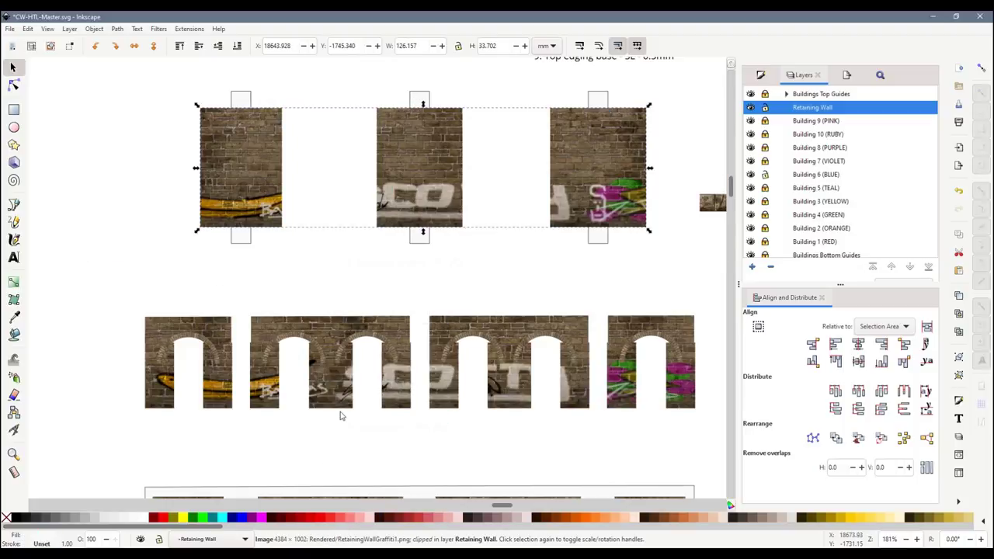
{"action": "left_click", "coordinate": [340, 288]}
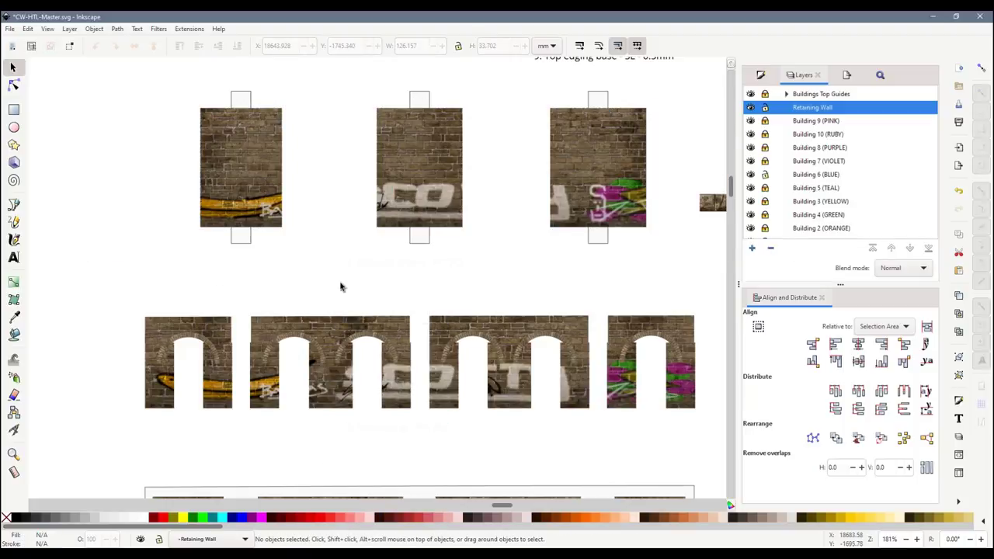
{"action": "scroll", "coordinate": [495, 257], "scroll_direction": "down", "scroll_amount": 1}
{"action": "scroll", "coordinate": [489, 277], "scroll_direction": "down", "scroll_amount": 1, "text": "ctrl"}
{"action": "scroll", "coordinate": [480, 389], "scroll_direction": "down", "scroll_amount": 3}
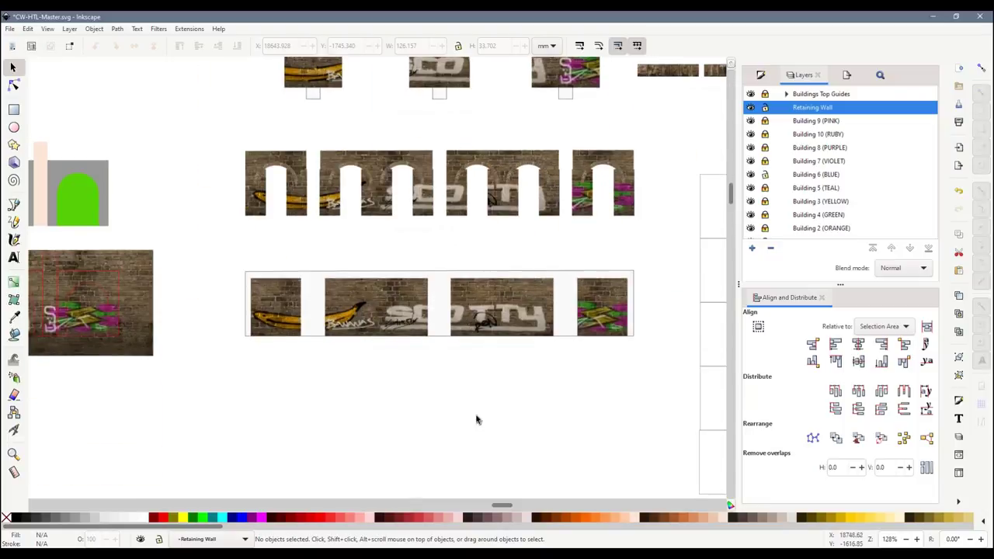
{"action": "left_click_drag", "start_coordinate": [501, 507], "coordinate": [506, 506]}
{"action": "scroll", "coordinate": [499, 335], "scroll_direction": "down", "scroll_amount": 1}
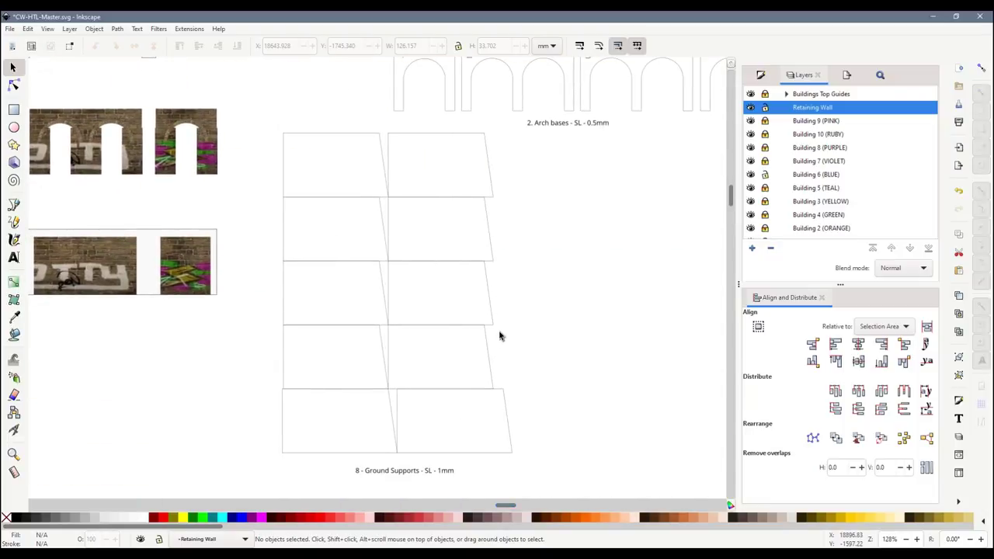